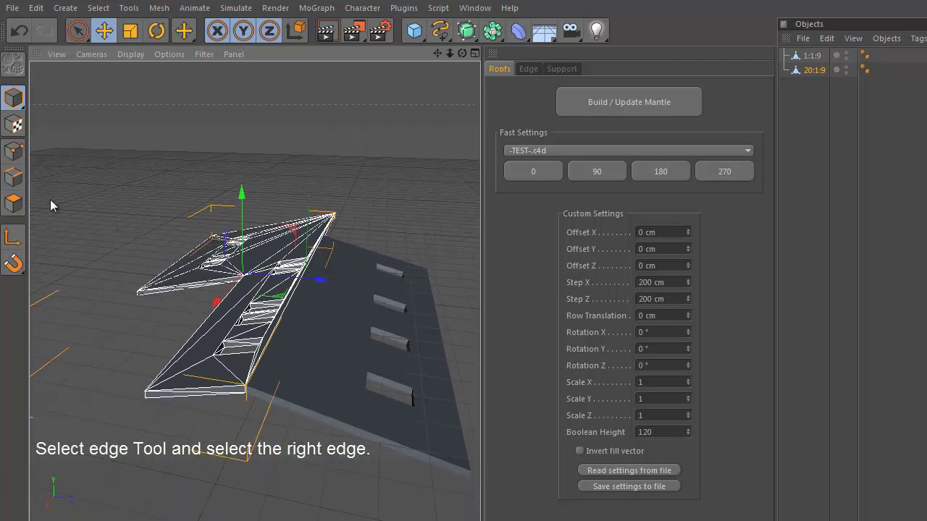
Select the ridge edge of roof 20:1:9 in edge mode.
left_click(18, 181)
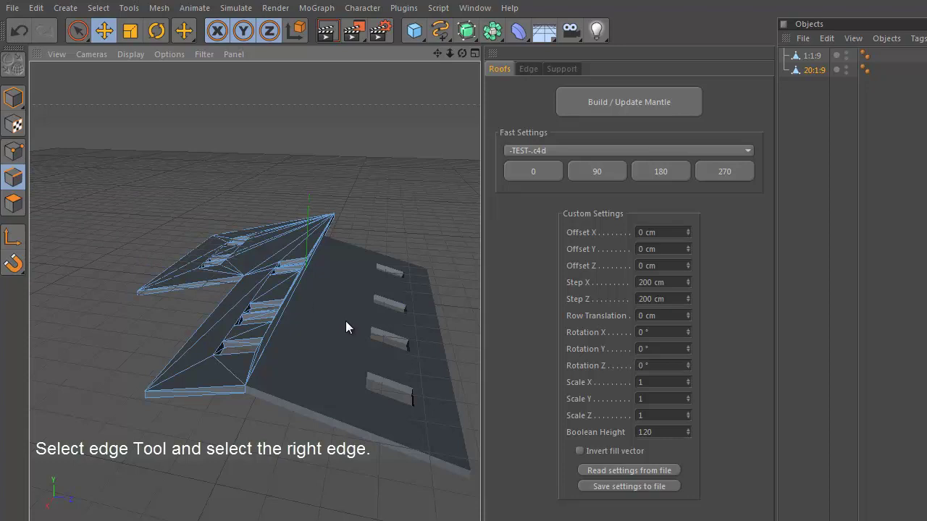
left_click(288, 309)
left_click_drag(299, 324, 380, 336, "alt")
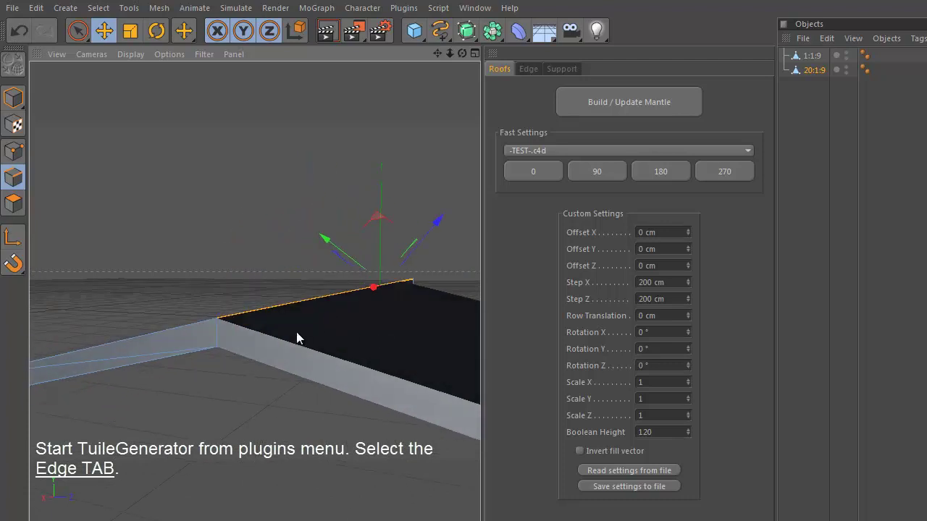
left_click_drag(247, 327, 295, 334, "alt")
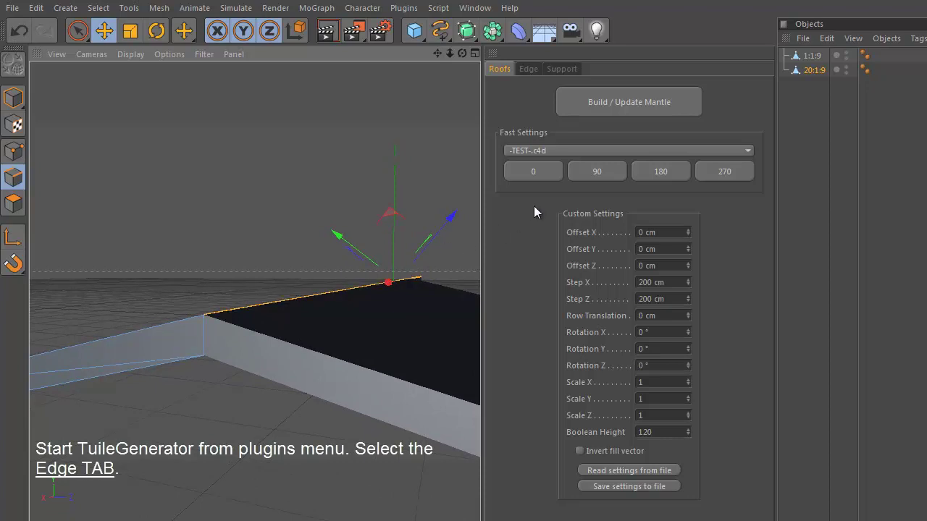
Build a new edge of Veneto-Tile-High.c4d tiles along the selected ridge and set its direction to 180.
left_click(528, 69)
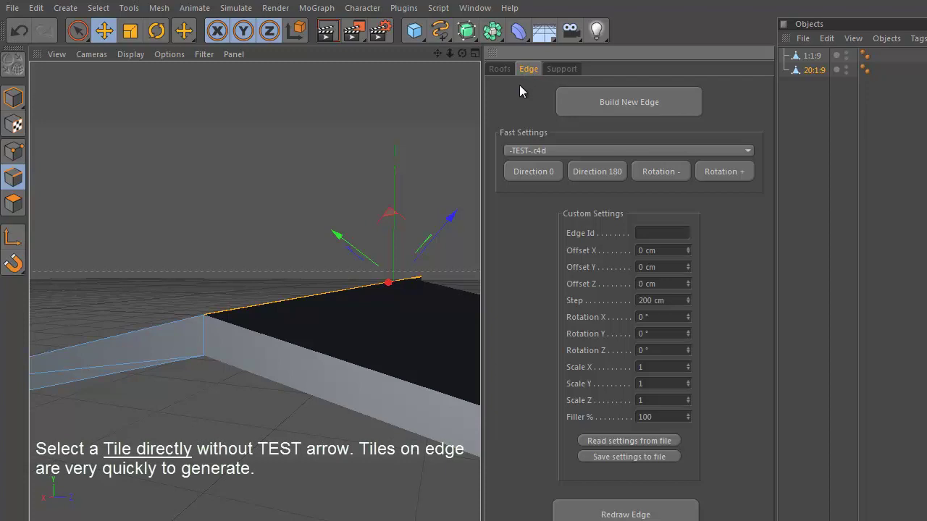
left_click(539, 150)
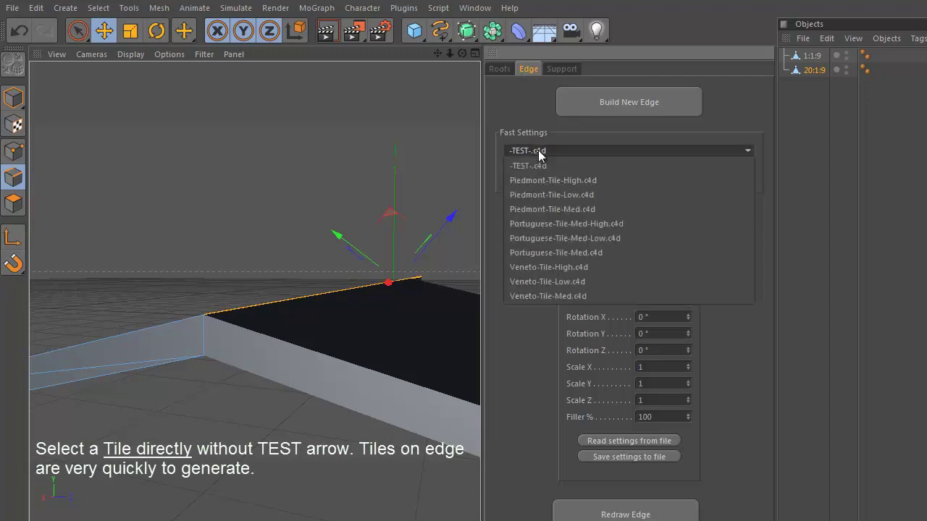
left_click(554, 268)
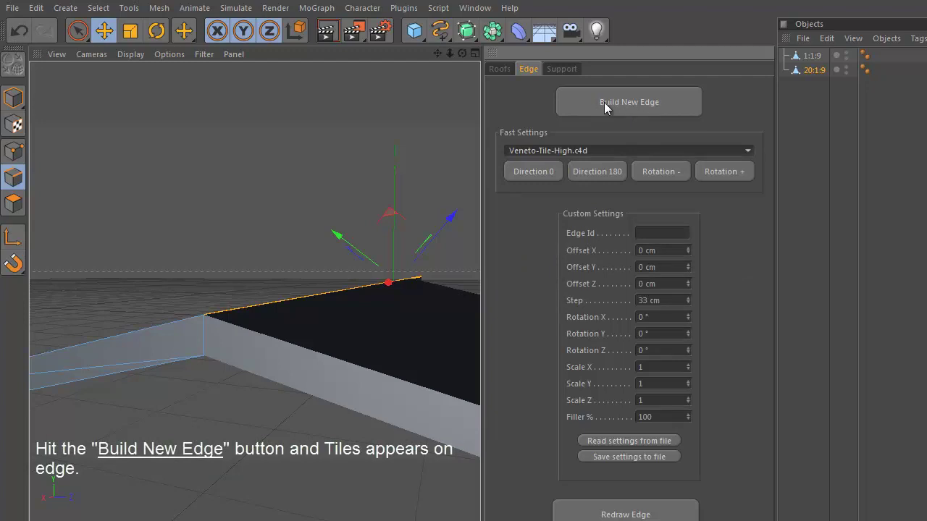
left_click(639, 101)
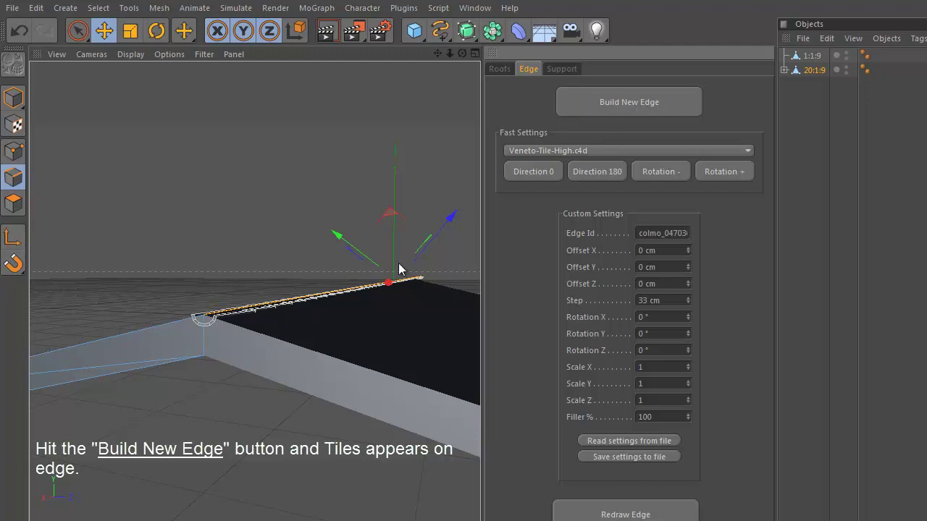
left_click_drag(227, 318, 280, 278, "alt")
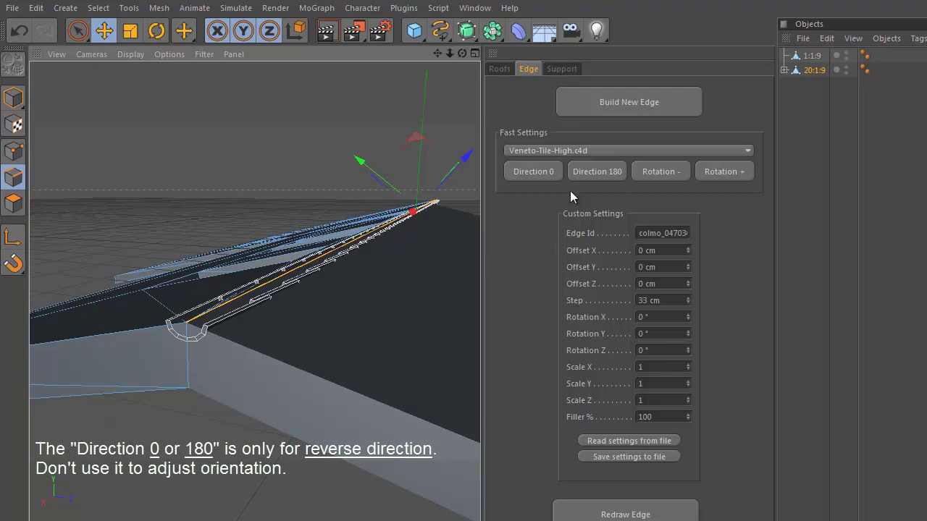
left_click(586, 171)
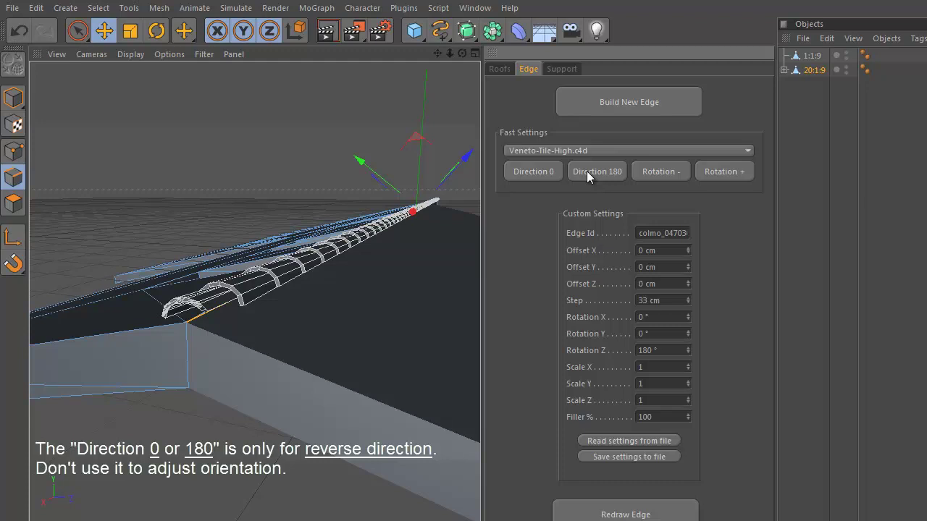
Increase the ridge tiles' Offset X to 12 cm.
left_click_drag(307, 314, 340, 302, "alt")
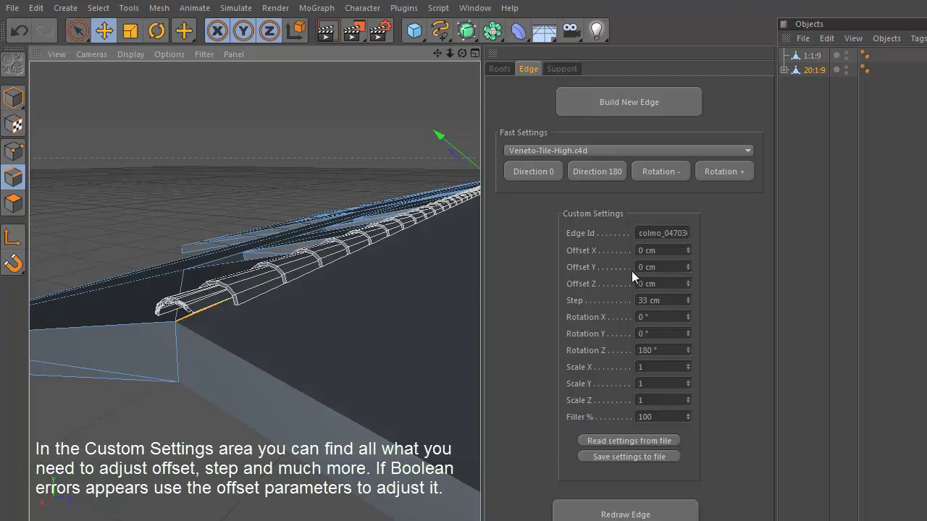
left_click(688, 248)
left_click(689, 248)
left_click(689, 248)
left_click(689, 248)
left_click(689, 249)
left_click(689, 248)
left_click(689, 248)
left_click(689, 248)
left_click(689, 249)
left_click(688, 248)
Try small Y and Z offsets on the ridge tiles, return both to 0 cm, and increase Offset X to 14 cm.
left_click(689, 265)
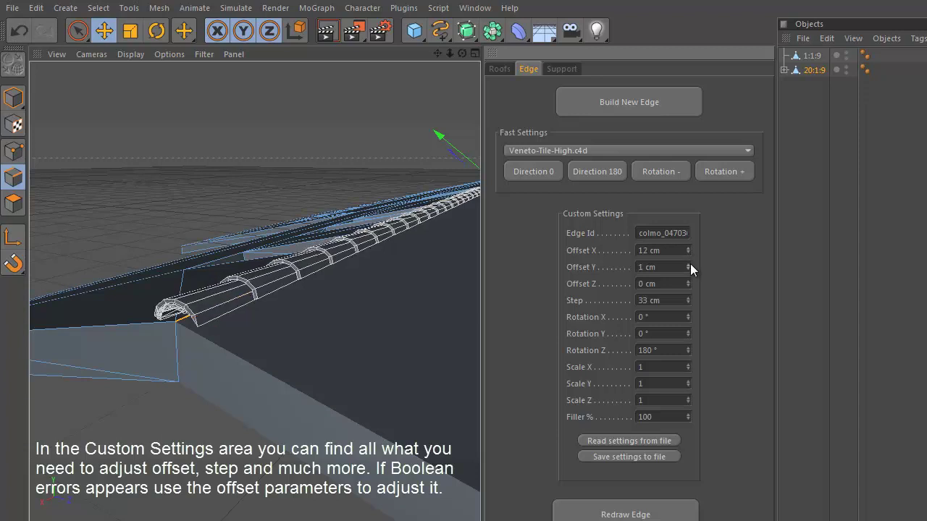
left_click(689, 271)
left_click(688, 281)
left_click(688, 281)
left_click(688, 286)
left_click(688, 286)
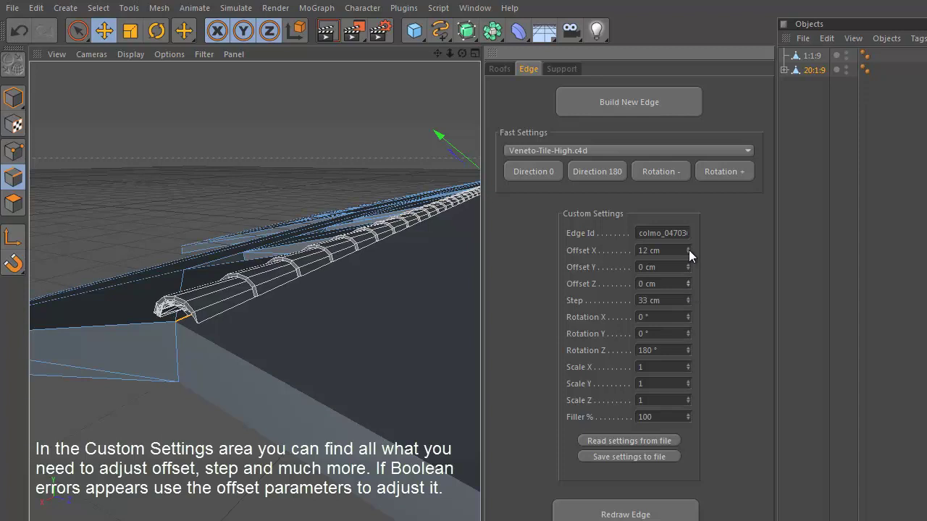
left_click(689, 248)
Select the sloping edge descending from the far end of the ridge to the outer corner and build a new tile edge on it.
left_click_drag(391, 310, 290, 287, "alt")
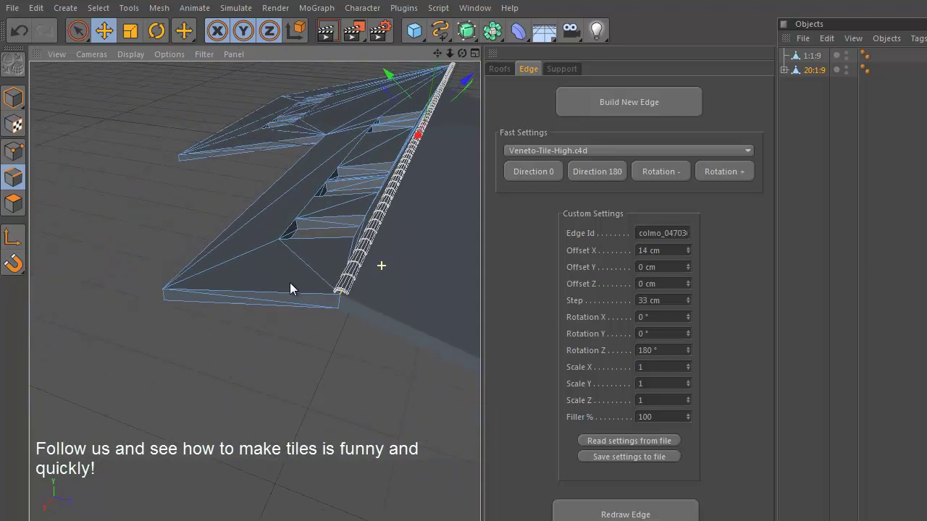
left_click_drag(331, 238, 133, 205, "alt")
left_click_drag(77, 94, 441, 264, "alt")
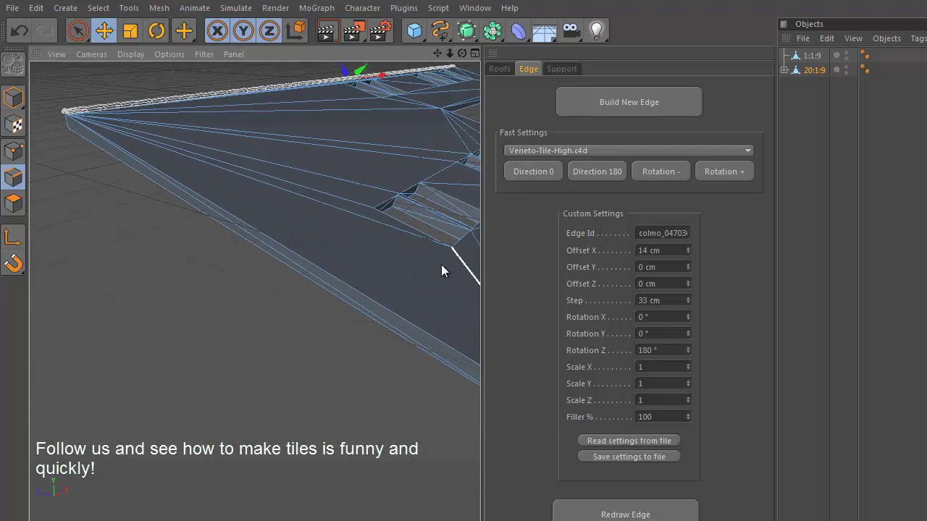
left_click(350, 280)
left_click_drag(372, 266, 366, 310, "alt")
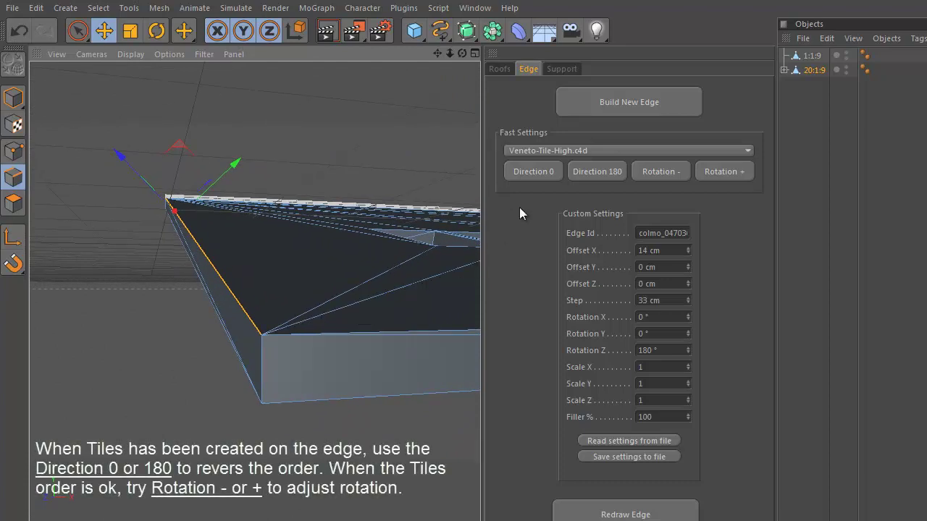
left_click(588, 106)
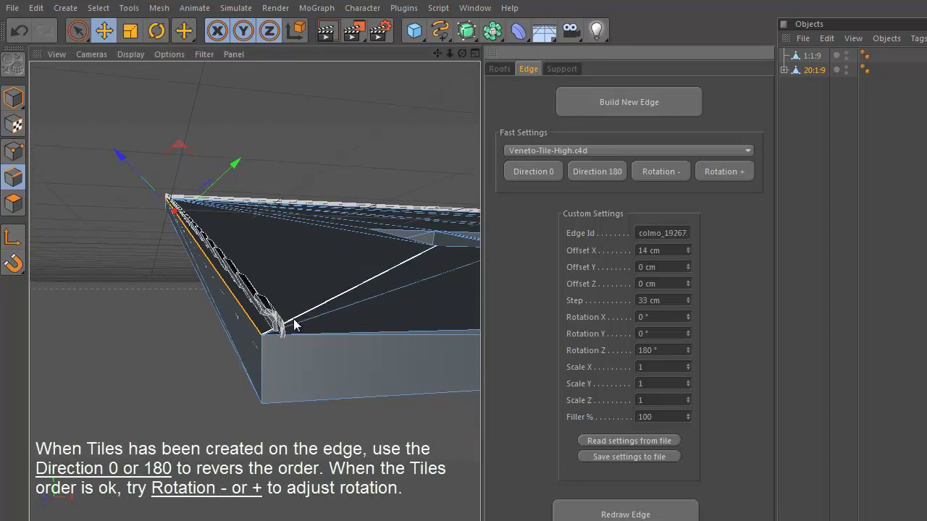
Set the sloping edge tiles to direction 0 and rotate them to a Rotation X of -88°.
left_click_drag(314, 320, 278, 309, "alt")
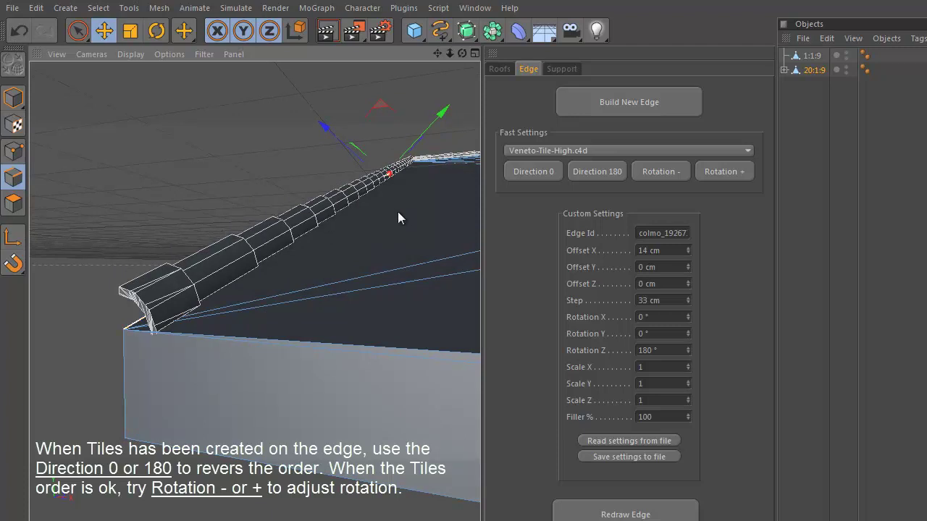
left_click(534, 170)
left_click(667, 175)
left_click(730, 175)
left_click(734, 173)
left_click(735, 173)
left_click(735, 172)
left_click(735, 172)
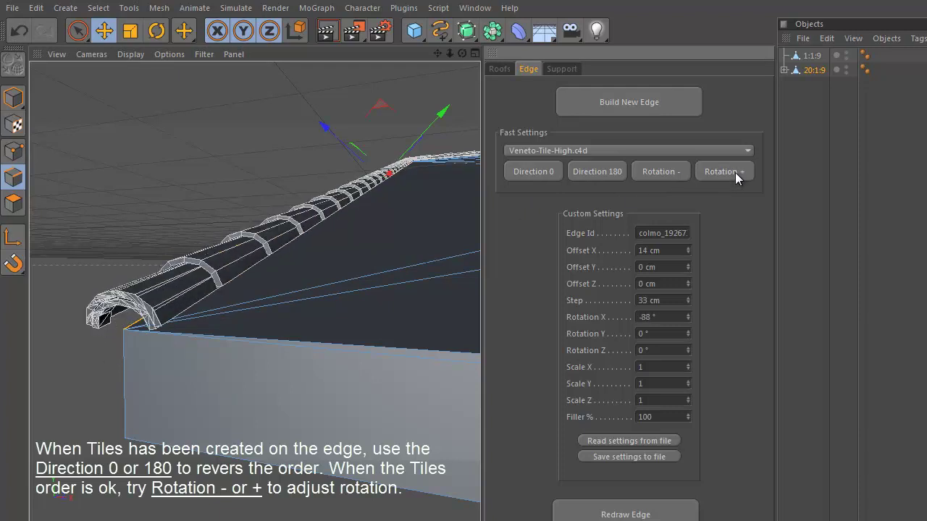
Select the top edge running from the roof's inner corner to the outer corner and build a new tile edge on it.
scroll(368, 306, "down", 4)
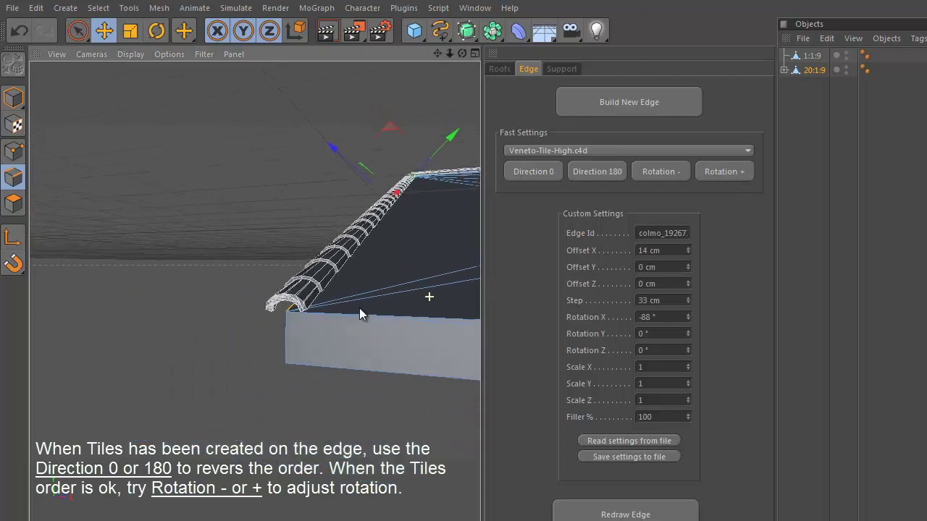
left_click_drag(390, 292, 574, 298, "alt")
right_click_drag(406, 248, 274, 253, "alt")
middle_click_drag(380, 257, 22, 255, "alt")
right_click_drag(466, 270, 370, 273, "alt")
middle_click_drag(370, 273, 144, 268, "alt")
right_click_drag(144, 268, 173, 267, "alt")
left_click(302, 279)
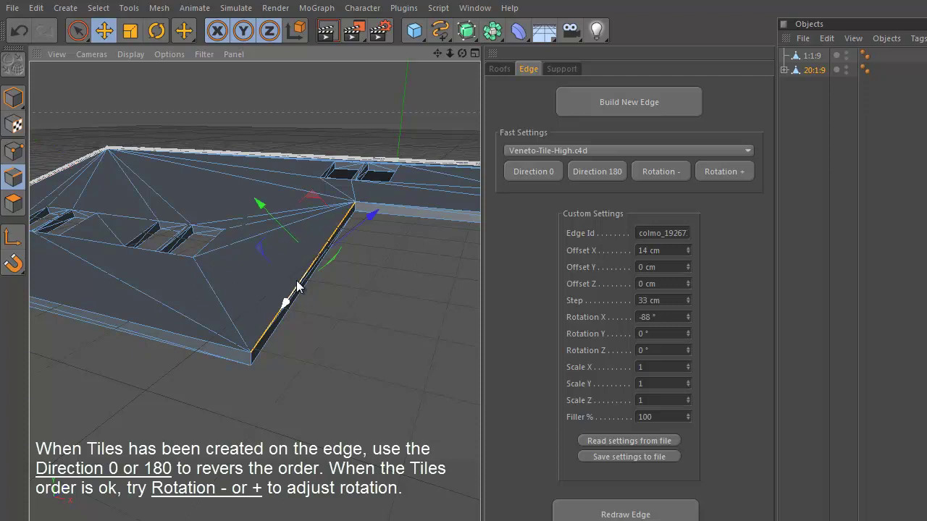
left_click_drag(275, 267, 331, 277, "alt")
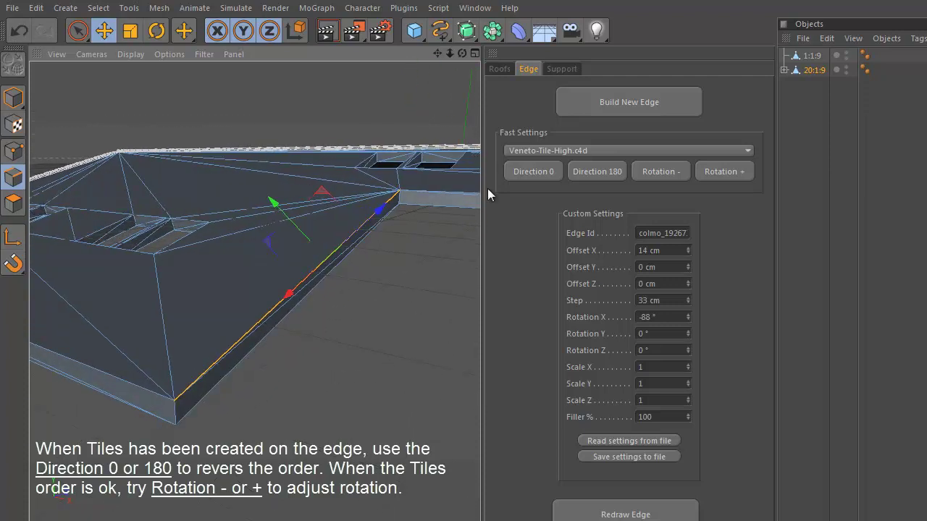
left_click(576, 97)
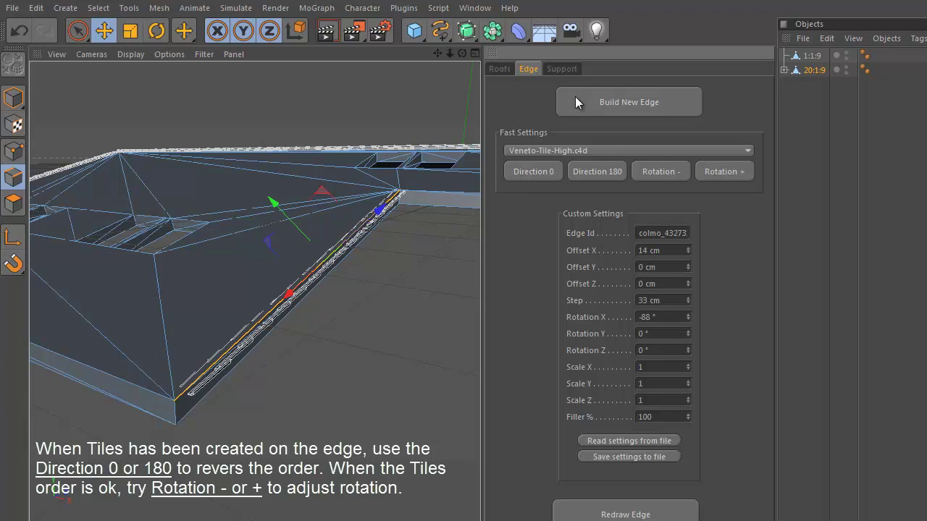
Set the inner-corner edge tiles to direction 180 and rotate them to a Rotation X of 84°.
left_click_drag(408, 211, 370, 238, "alt")
left_click(598, 174)
left_click(678, 171)
left_click(677, 171)
left_click(678, 171)
left_click(678, 170)
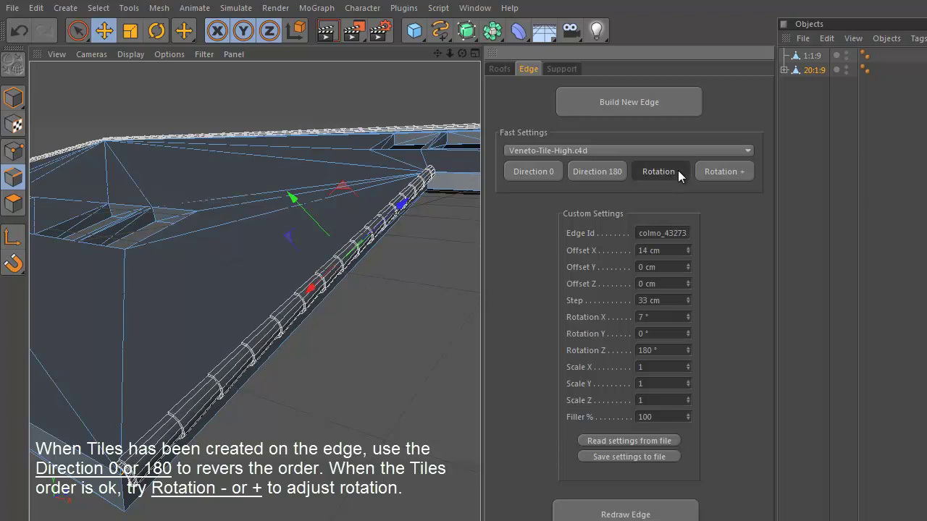
left_click(678, 172)
left_click(678, 172)
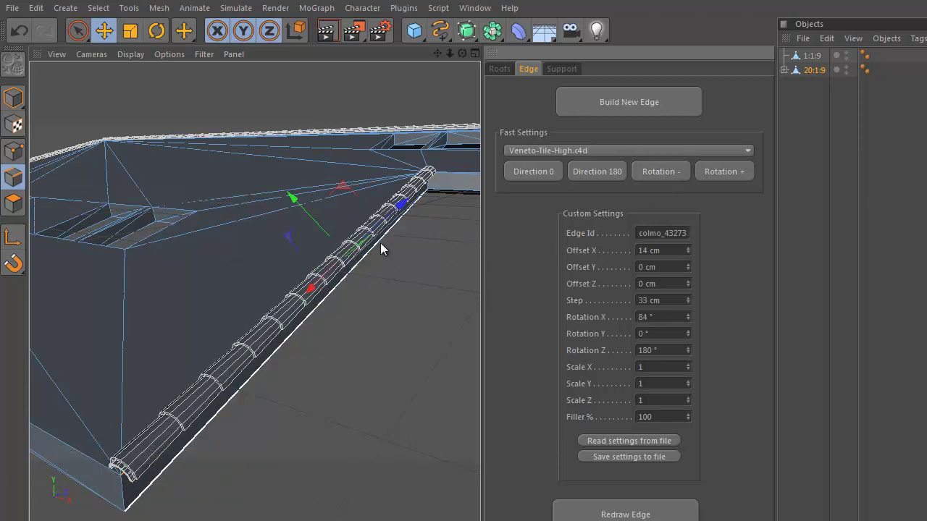
Select the other roof section, 1:1:9, in model mode and switch it to edge mode.
right_click_drag(343, 215, 274, 233, "alt")
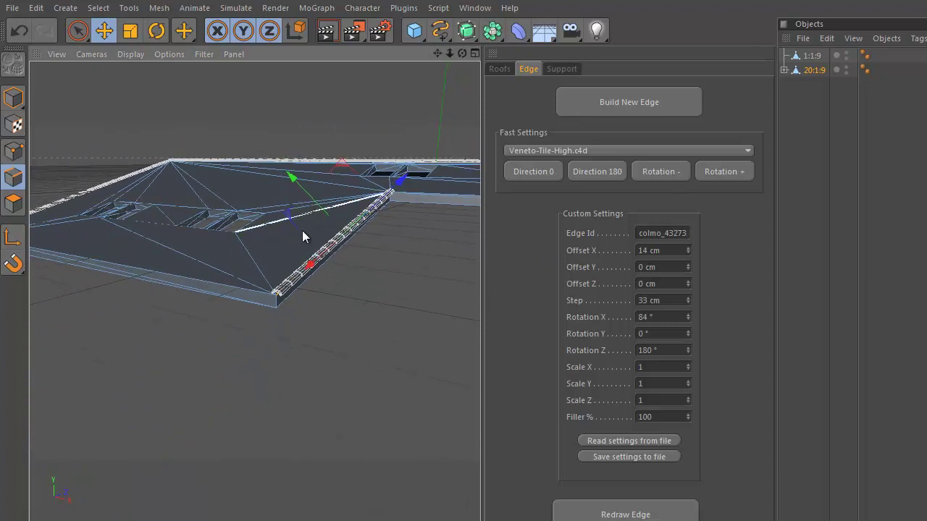
left_click_drag(309, 223, 580, 299, "alt")
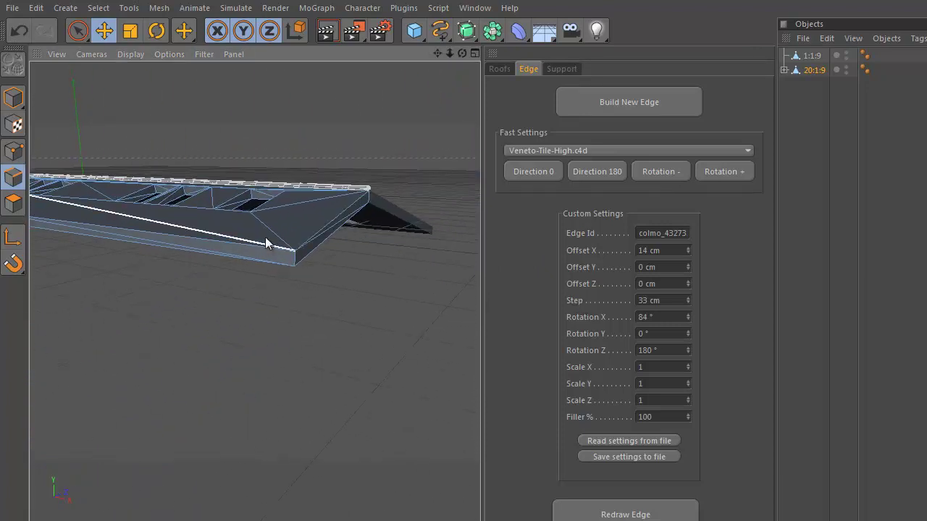
left_click(14, 98)
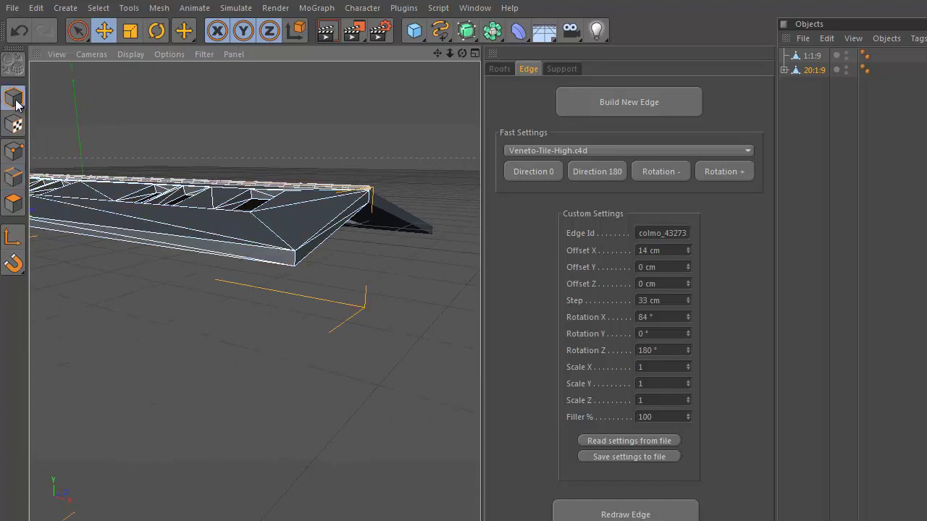
left_click(390, 213)
left_click_drag(378, 216, 581, 298, "alt")
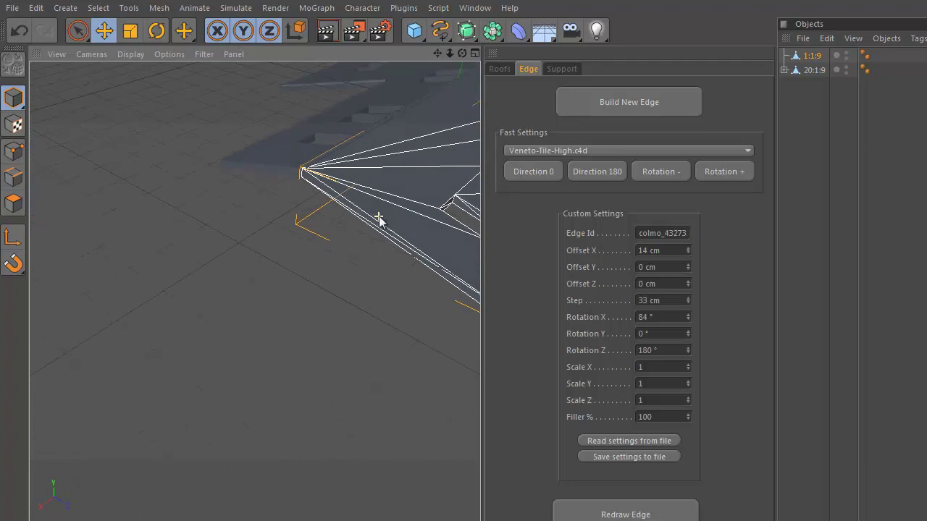
left_click_drag(371, 246, 275, 270, "alt")
left_click(16, 182)
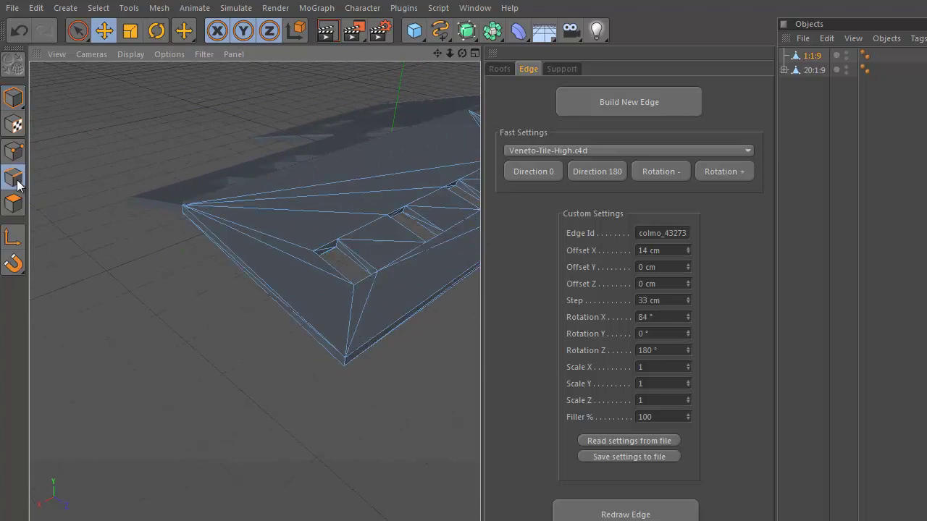
Select the sloping end edge of roof 1:1:9 and build a new Veneto-Tile-High.c4d tile edge on it.
left_click(320, 306)
right_click_drag(291, 288, 380, 312, "alt")
mouse_move(379, 313)
left_mouse_down("alt")
mouse_move(396, 329)
mouse_move(394, 368)
mouse_move(363, 336)
mouse_move(384, 344)
mouse_move(360, 341)
mouse_move(386, 349)
mouse_move(404, 373)
left_mouse_up("alt")
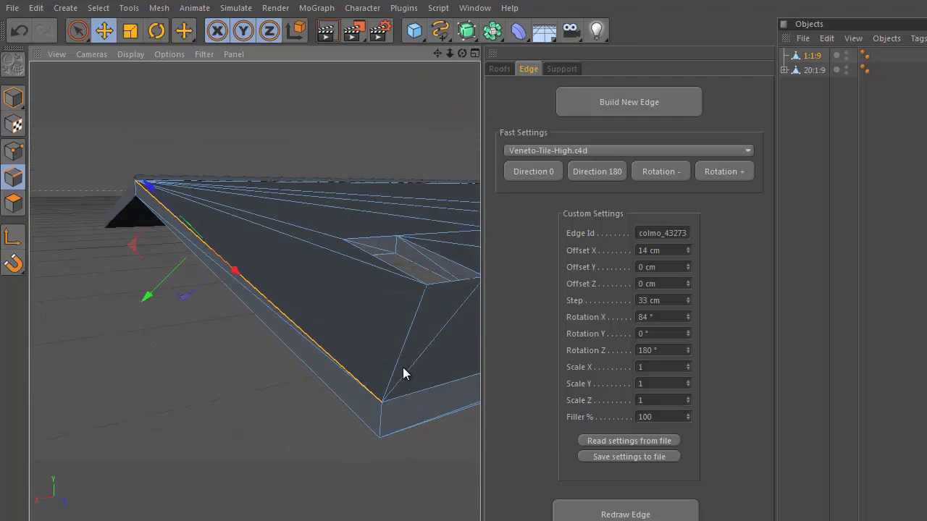
left_click(630, 103)
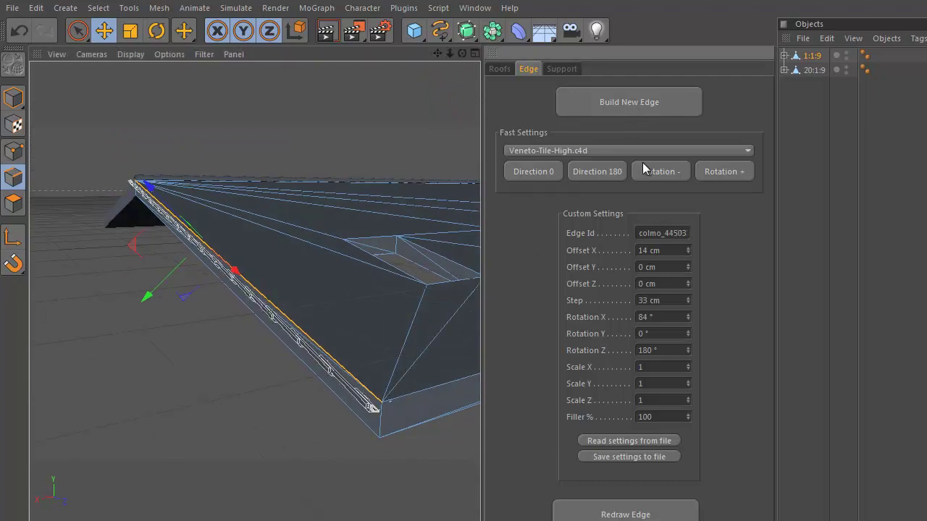
Rotate the tiles on the sloping edge of roof 1:1:9 to a Rotation X of 270°.
left_click(670, 171)
left_click(670, 172)
left_click(670, 171)
left_click(670, 171)
left_click(671, 171)
left_click(670, 172)
left_click(670, 172)
left_click(670, 171)
left_click(670, 172)
left_click(671, 172)
left_click(670, 171)
left_click(670, 171)
left_click(670, 171)
left_click(671, 172)
left_click_drag(438, 313, 579, 299, "alt")
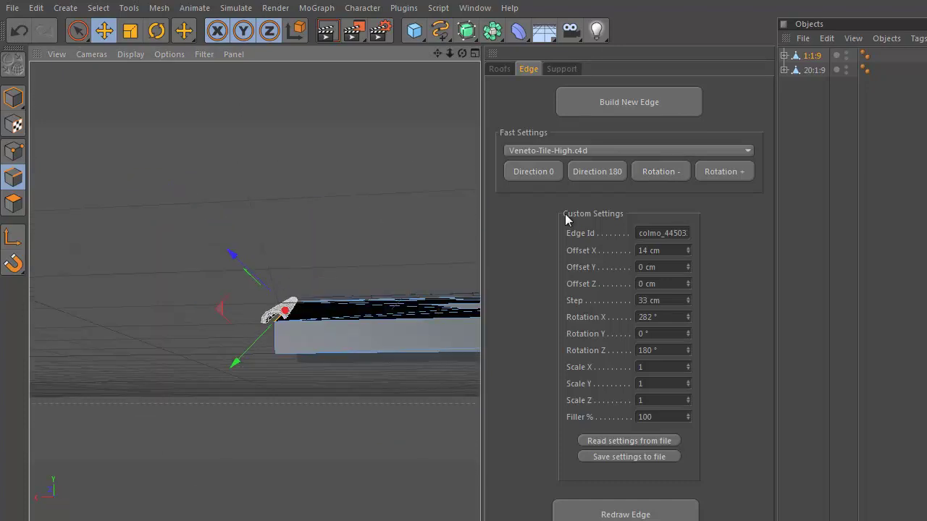
left_click(695, 178)
left_click_drag(428, 326, 289, 218, "alt")
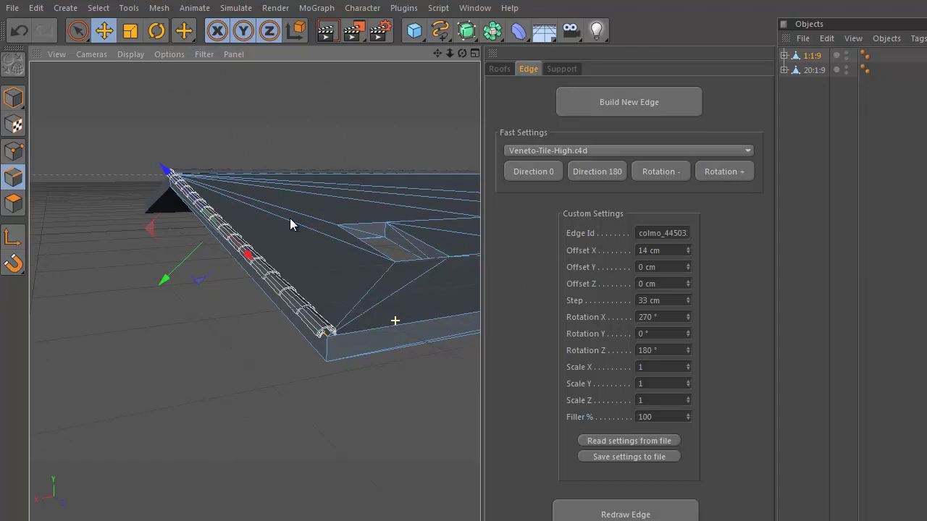
Select the sloping edge at the opposite end of roof 1:1:9 and build a new Veneto-Tile-High.c4d tile edge on it.
left_click_drag(311, 305, 200, 352, "alt")
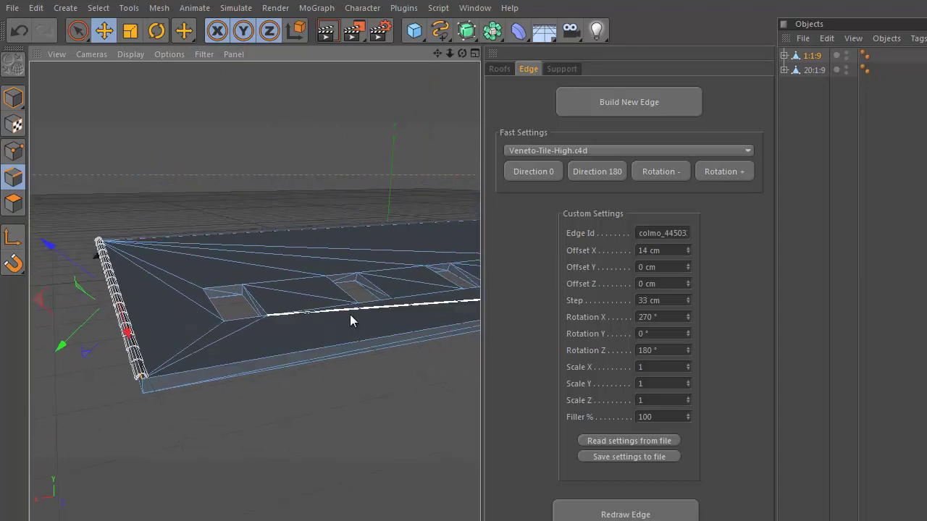
left_click_drag(242, 352, 318, 344, "alt")
middle_click_drag(318, 343, 578, 299, "alt")
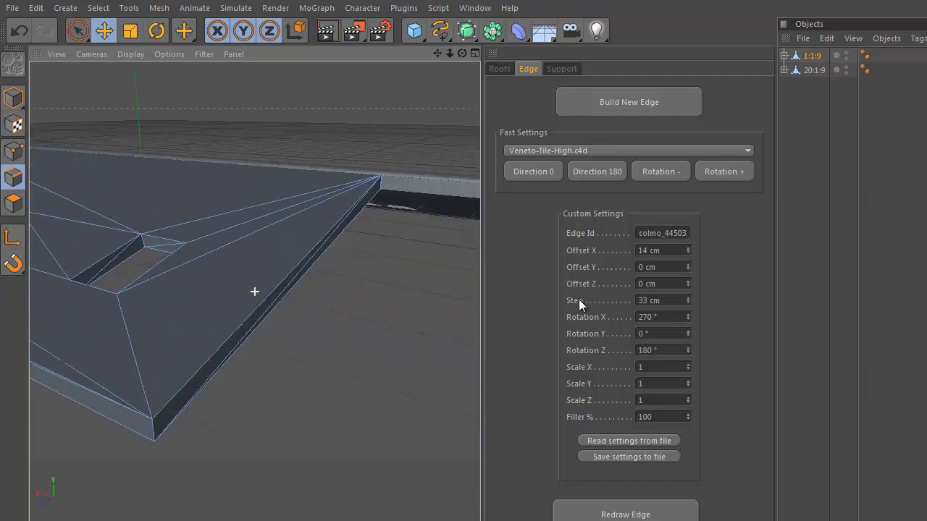
left_click(244, 327)
left_click_drag(244, 326, 383, 341, "alt")
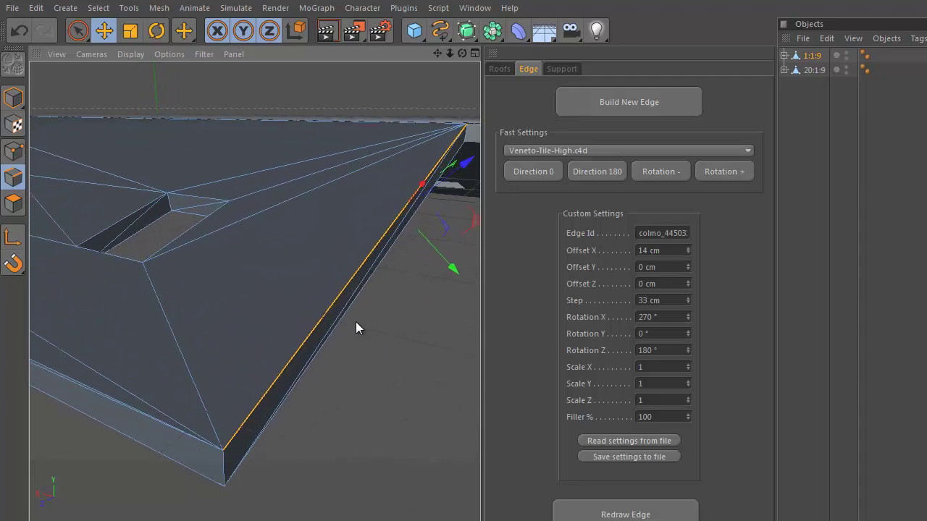
left_click_drag(320, 307, 322, 349, "alt")
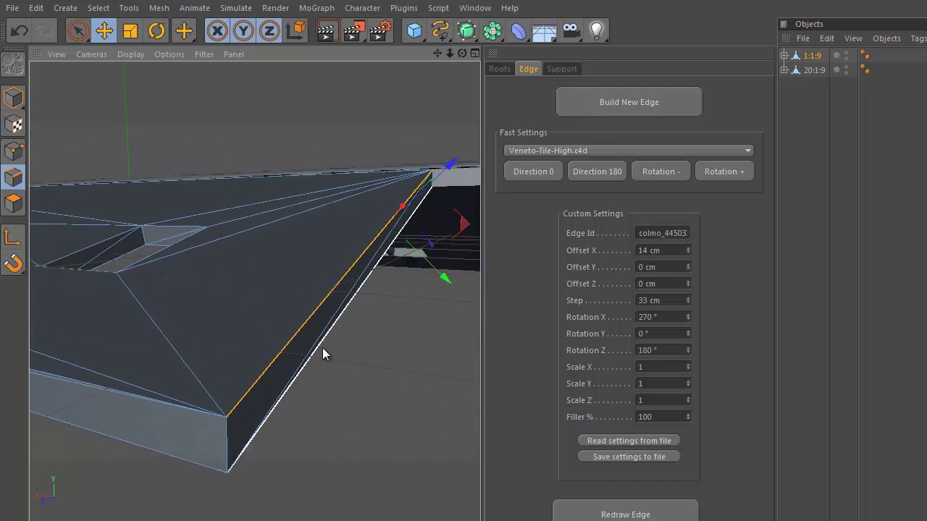
left_click(583, 105)
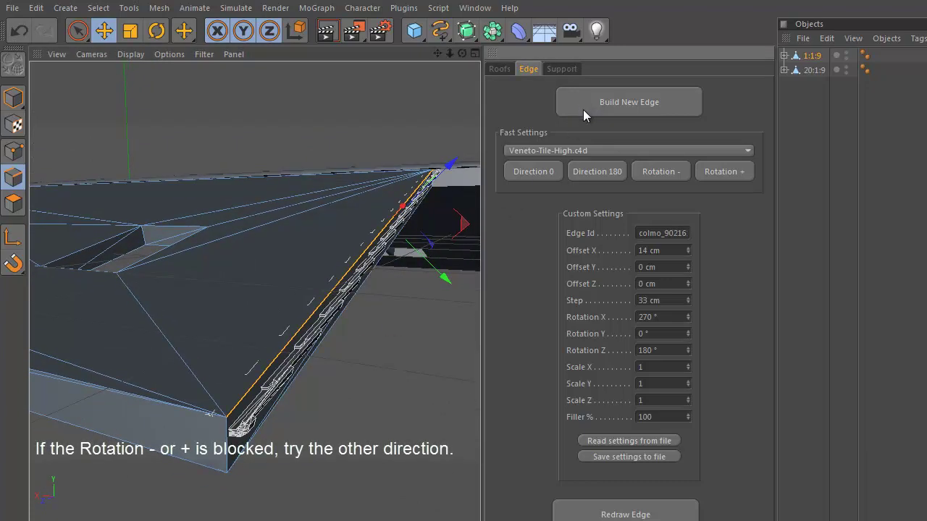
Set the new sloping-edge tiles to direction 0 and step their rotation down to a Rotation X of 356°.
left_click(545, 174)
left_click(653, 171)
left_click(653, 170)
left_click(653, 170)
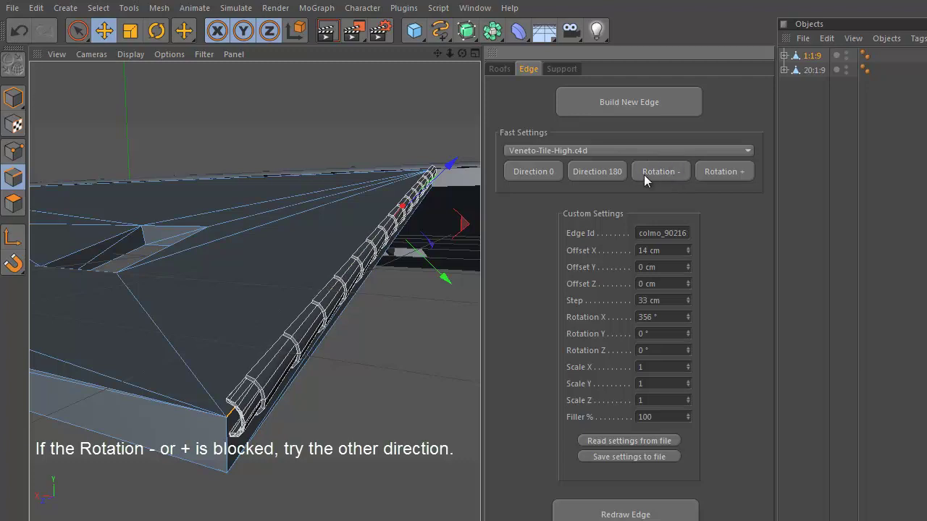
Step the rotation of the tiles on this sloping edge in the positive direction to a Rotation X of 80°.
left_click(726, 174)
left_click(726, 174)
left_click(726, 174)
left_click(727, 174)
left_click(727, 174)
left_click(726, 174)
left_click(727, 174)
left_click(727, 174)
left_click(726, 174)
left_click(726, 174)
left_click(727, 174)
left_click(727, 174)
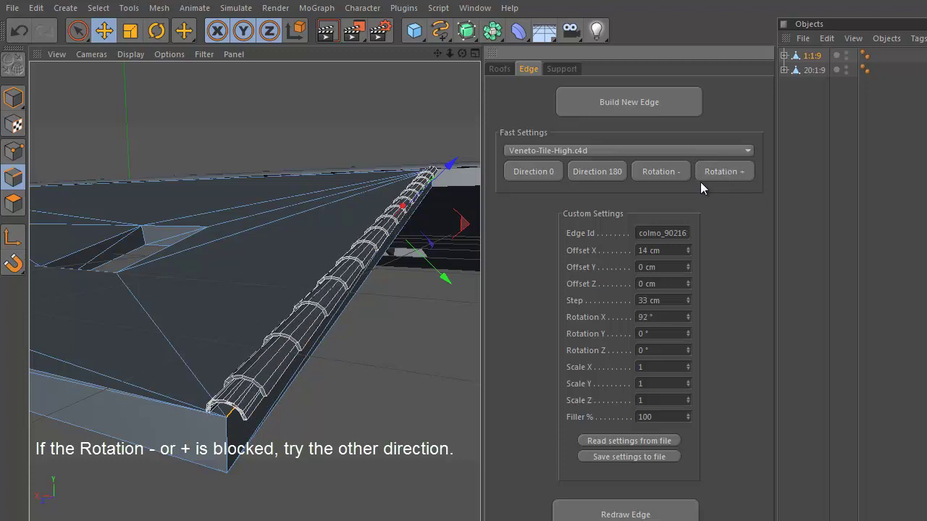
left_click_drag(318, 307, 223, 404, "alt")
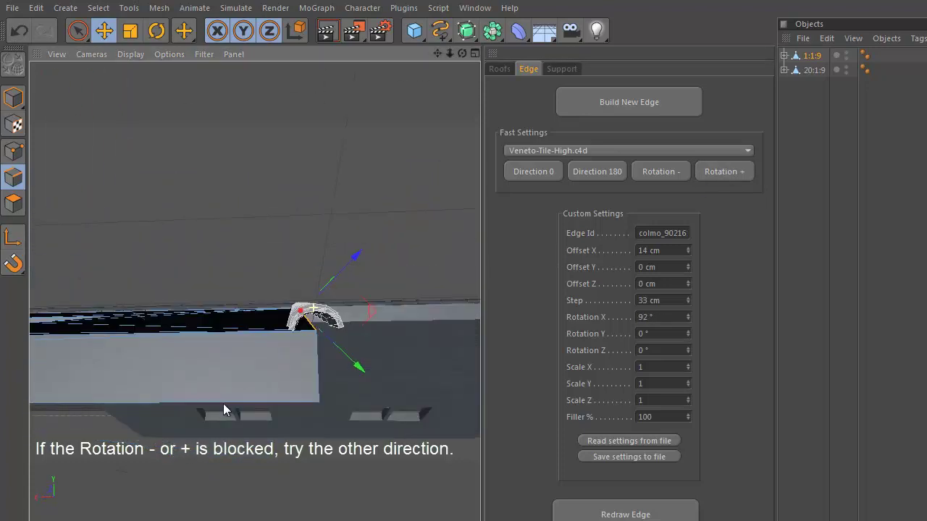
left_click(713, 173)
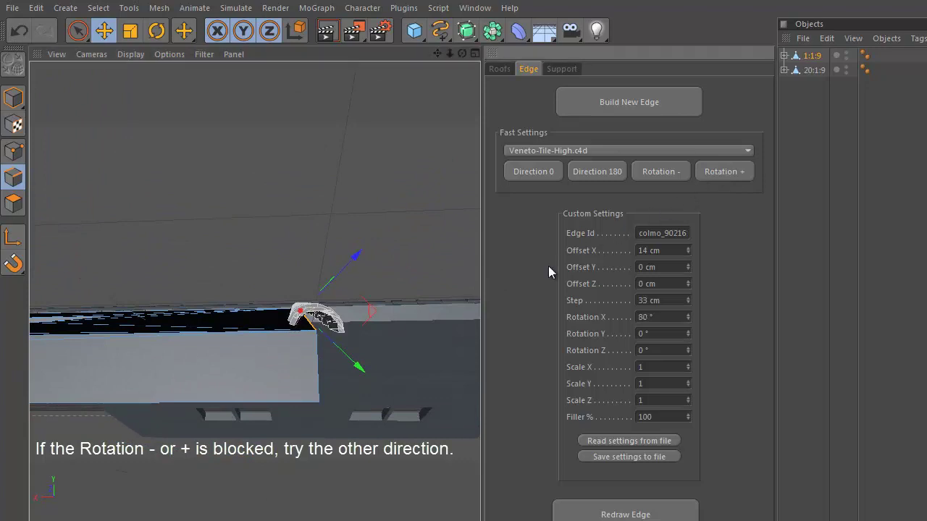
In model mode, select the tile row along the ridge of roof 20:1:9 and expand that roof's child objects in the hierarchy.
left_click_drag(389, 332, 309, 310, "alt")
left_click(17, 101)
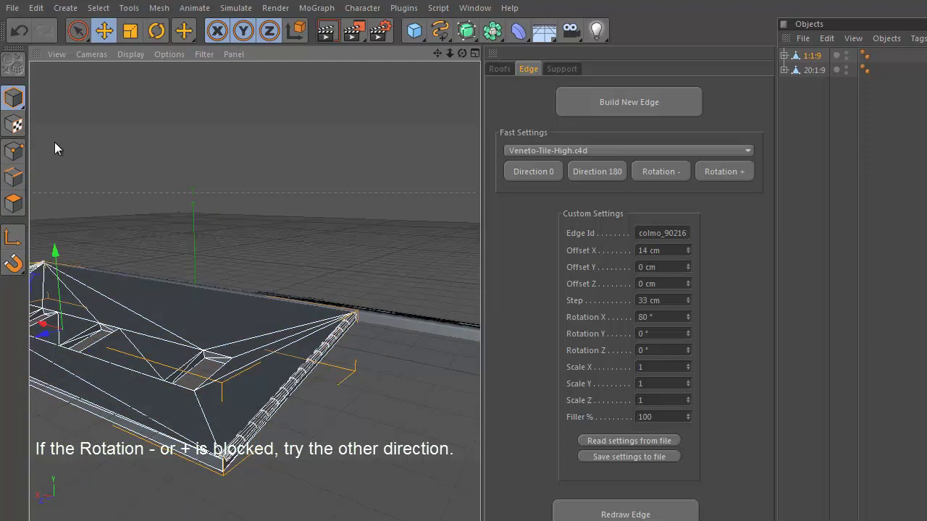
left_click(264, 259)
right_click_drag(261, 335, 229, 347, "alt")
left_click_drag(229, 342, 400, 322, "alt")
left_click(257, 387)
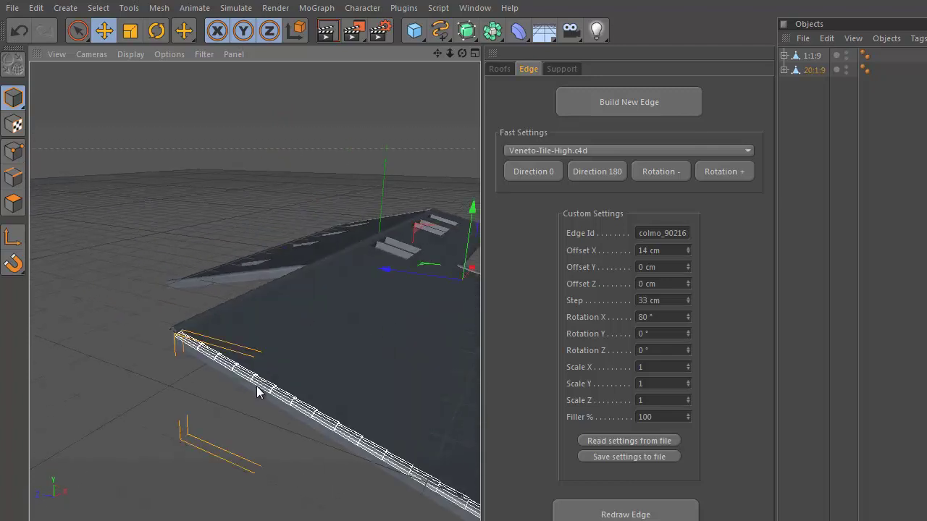
left_click(273, 282)
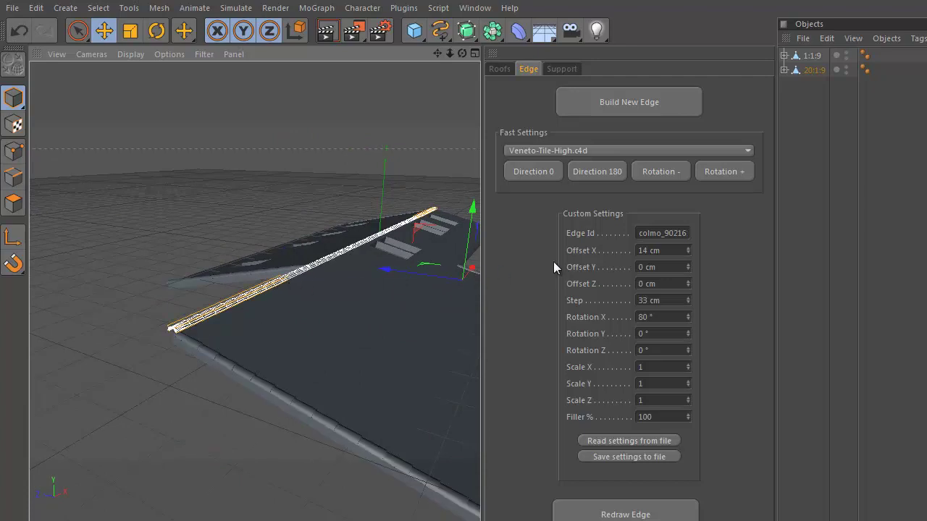
left_click(784, 70)
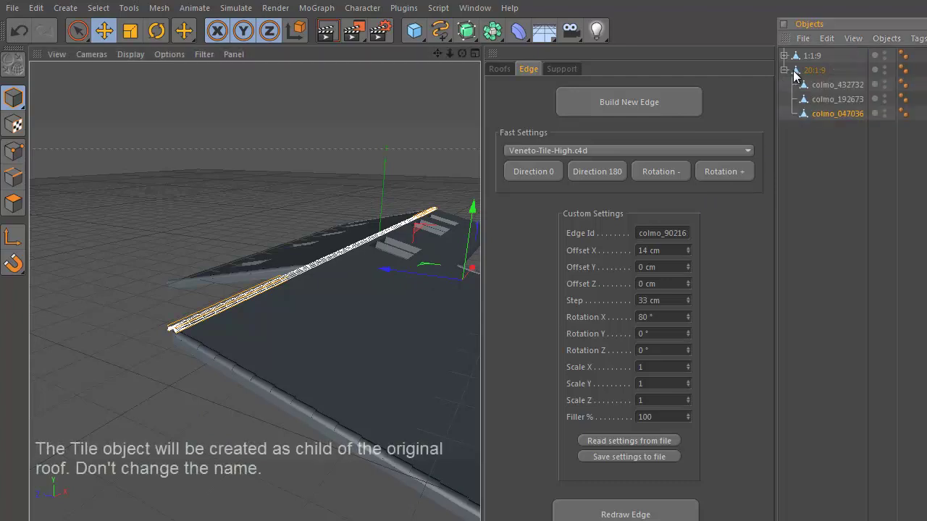